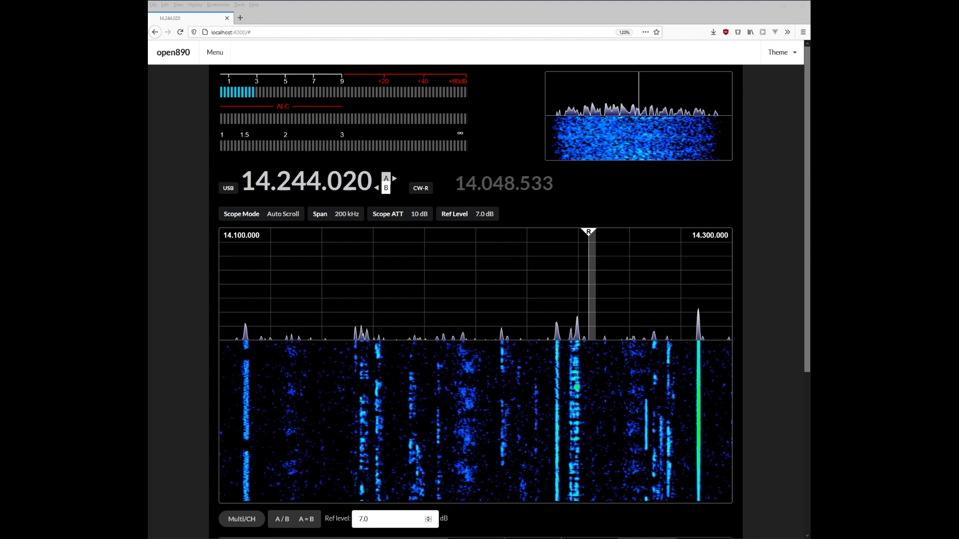
Bring the ARCP-890 TS-890 control window to the front and nudge it into position
left_click(161, 145)
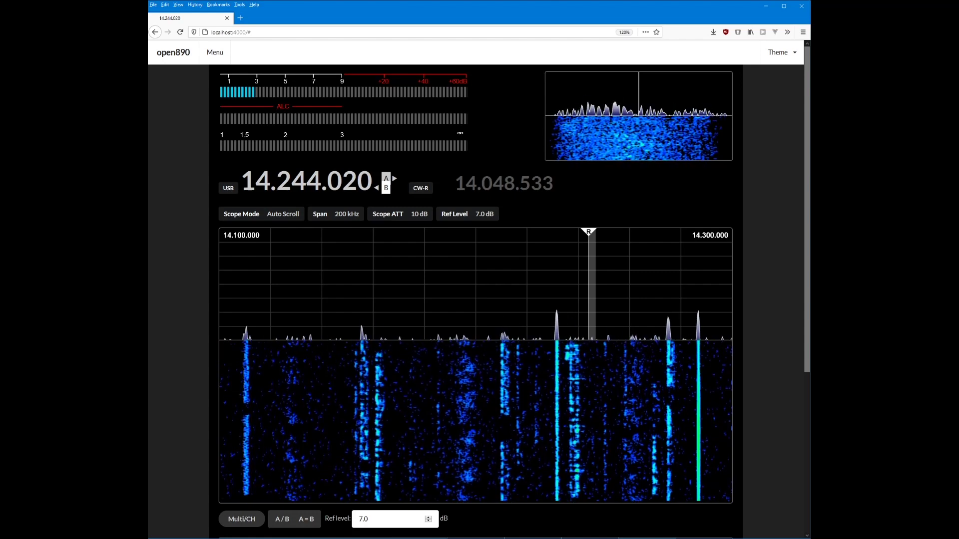
left_click(766, 6)
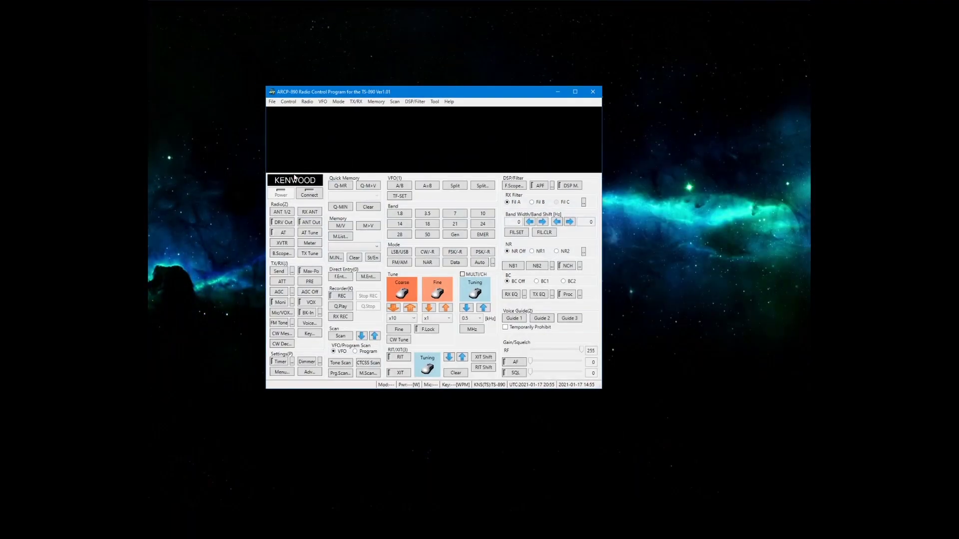
mouse_move(383, 86)
left_mouse_down()
mouse_move(392, 86)
mouse_move(370, 80)
mouse_move(392, 79)
left_mouse_up()
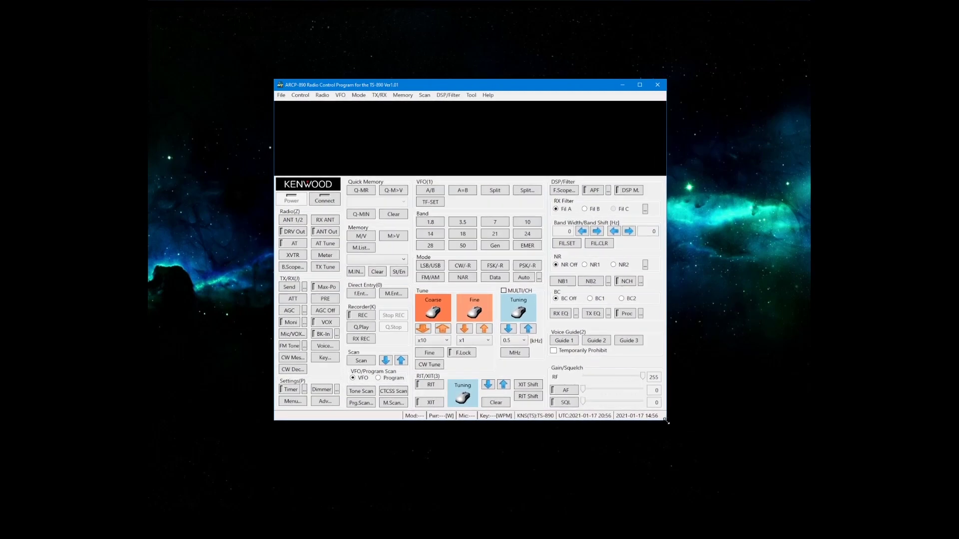
Set Tool > Size of Main Window to 100 [%] in ARCP-890
left_click(471, 95)
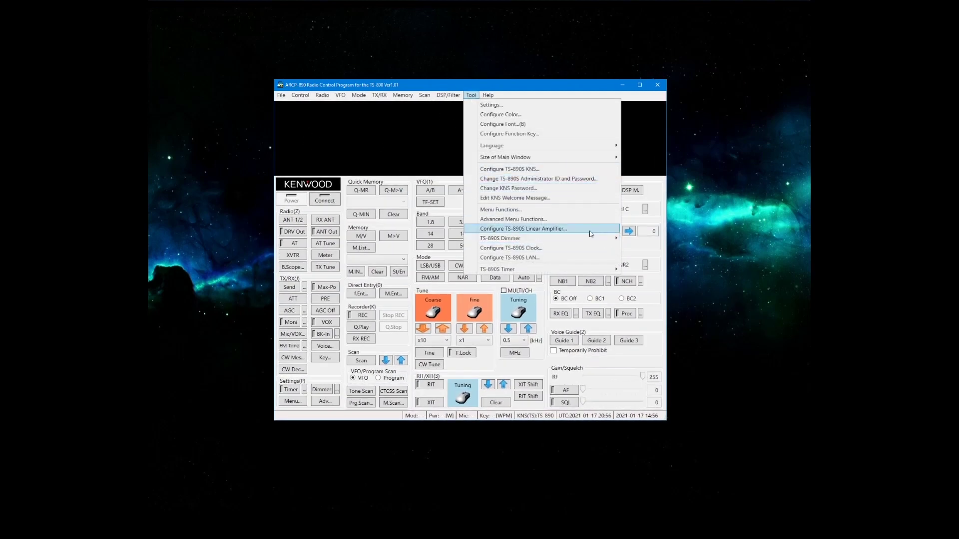
mouse_move(587, 157)
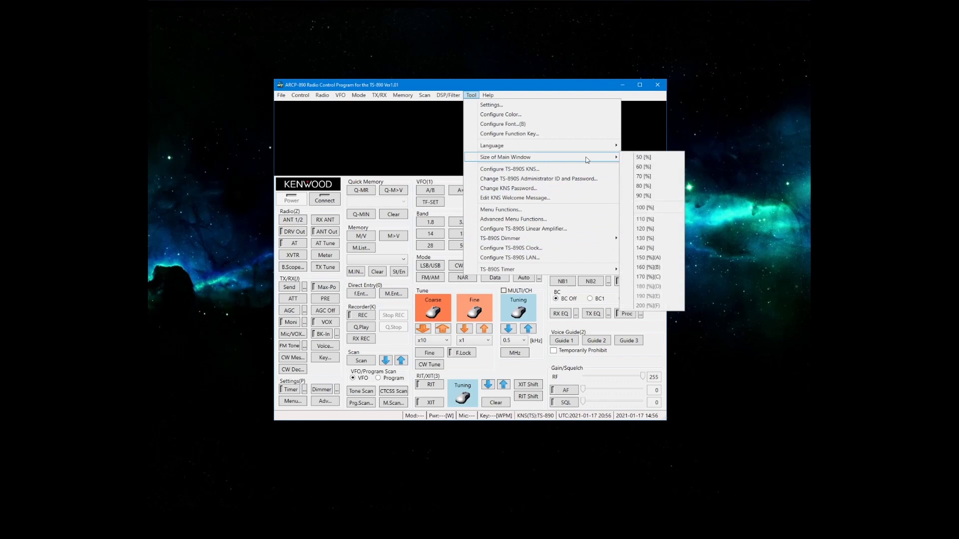
left_click(661, 209)
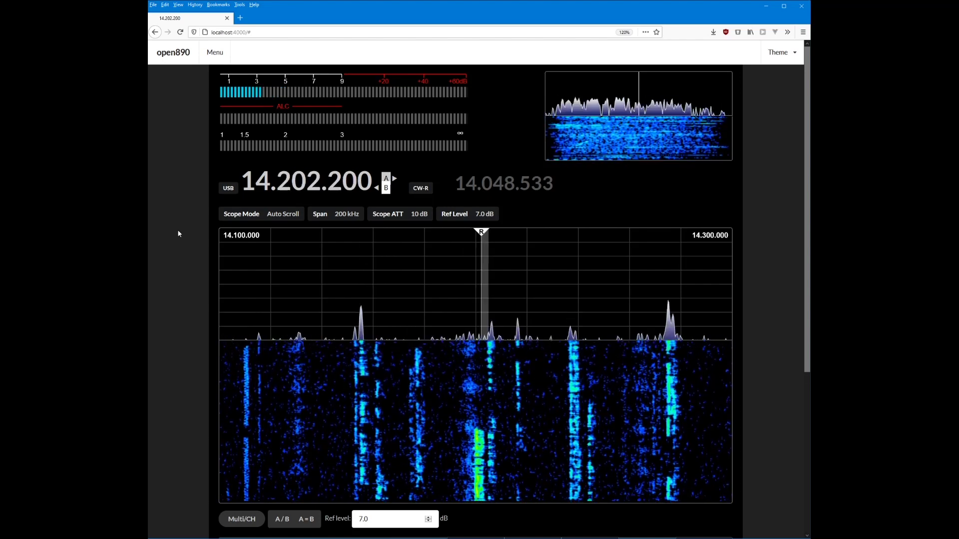
Click-tune VFO A around the bandscope from about 14.169 MHz onto the signal near 14.198 MHz
left_click(397, 305)
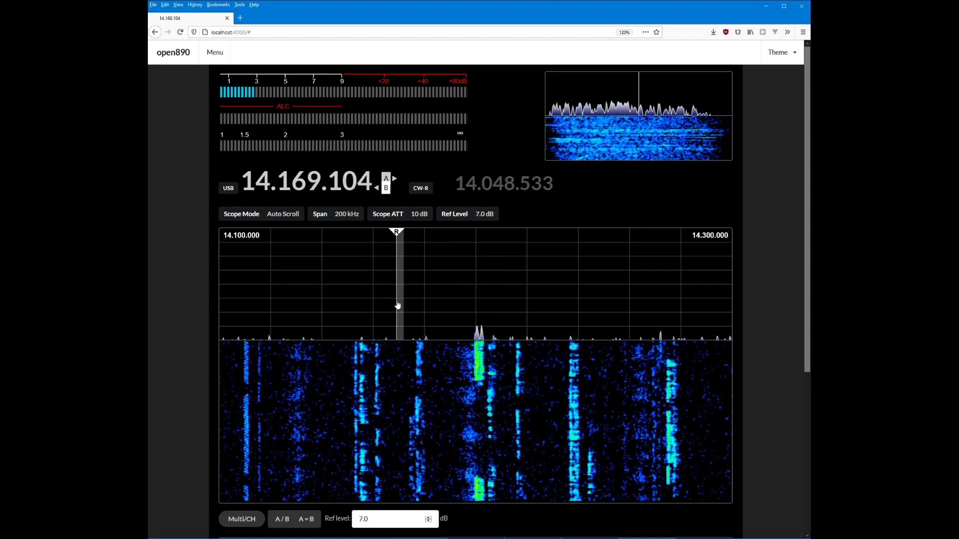
left_click(506, 305)
left_click(582, 298)
left_click(472, 305)
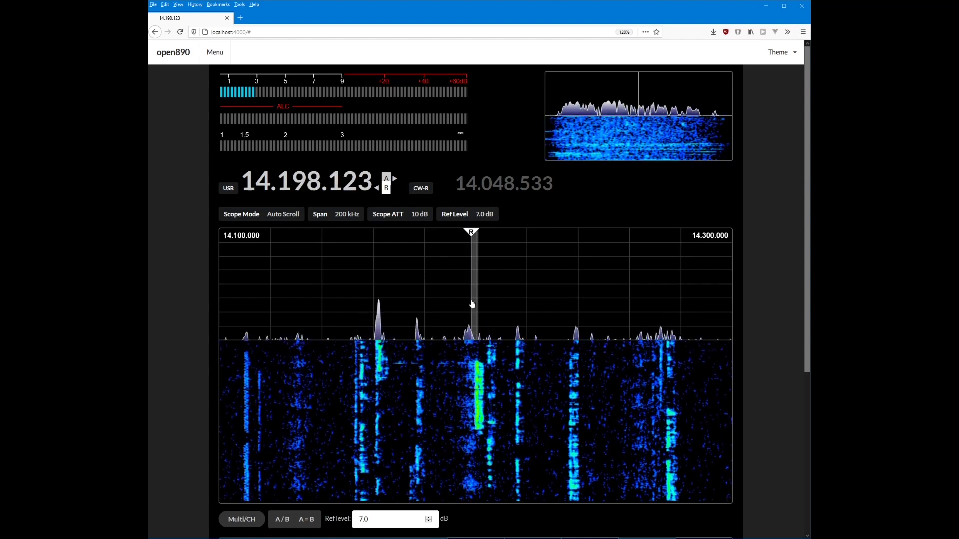
left_click(473, 303)
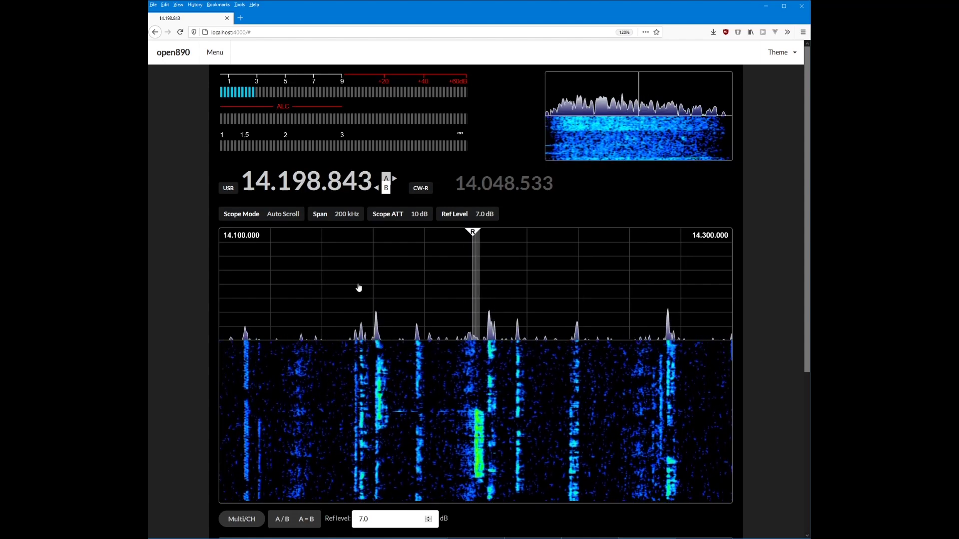
mouse_move(361, 285)
left_mouse_down()
mouse_move(568, 302)
mouse_move(448, 315)
mouse_move(474, 318)
left_mouse_up()
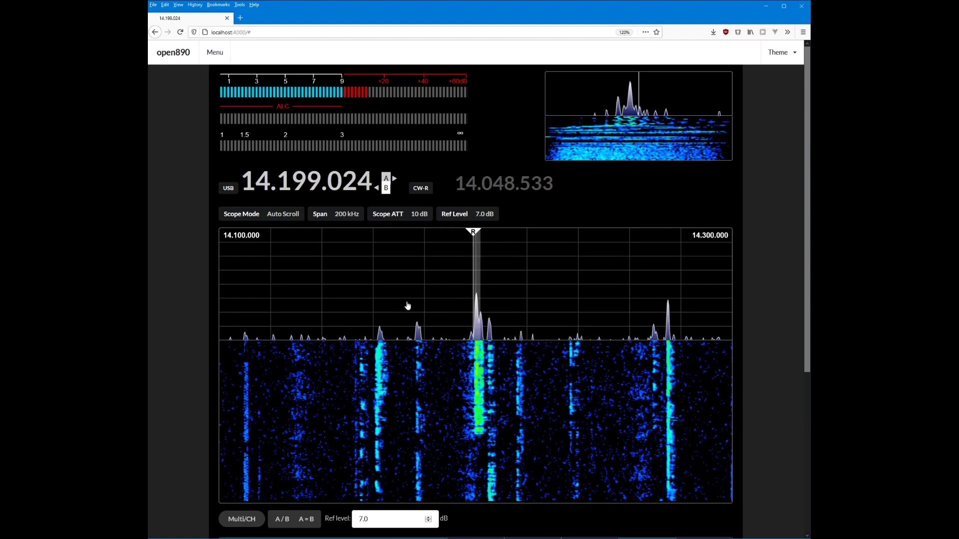
Click-tune to about 14.155, 14.237, 14.195, 14.170, 14.156 and 14.191 MHz, settling near 14.199
left_click(363, 292)
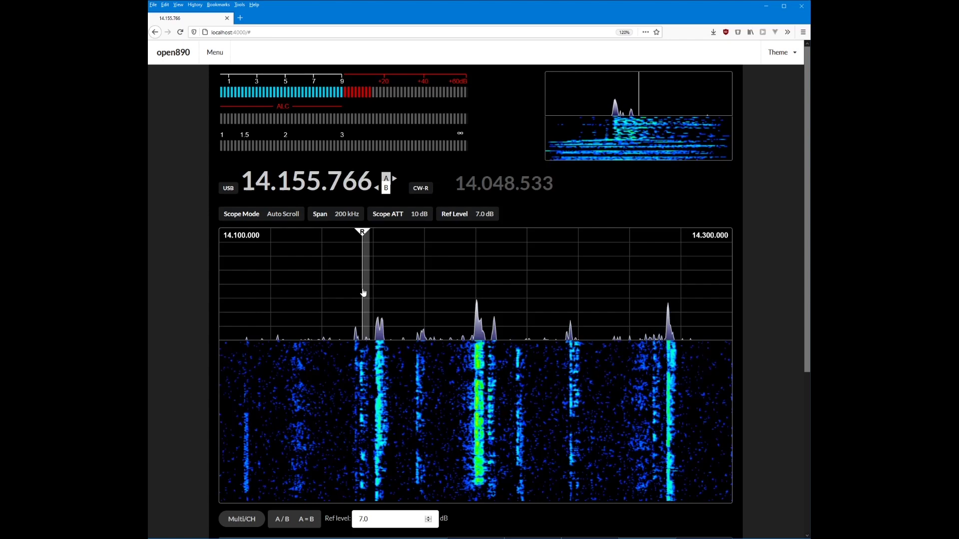
left_click(573, 300)
left_click(465, 302)
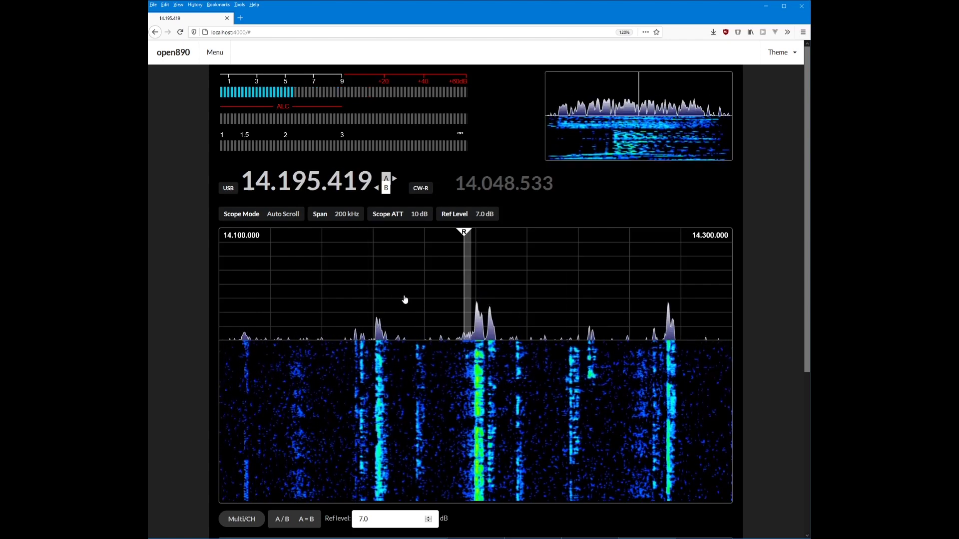
left_click(400, 300)
left_click(364, 300)
left_click(454, 283)
mouse_move(465, 281)
left_mouse_down()
mouse_move(490, 274)
mouse_move(475, 276)
left_mouse_up()
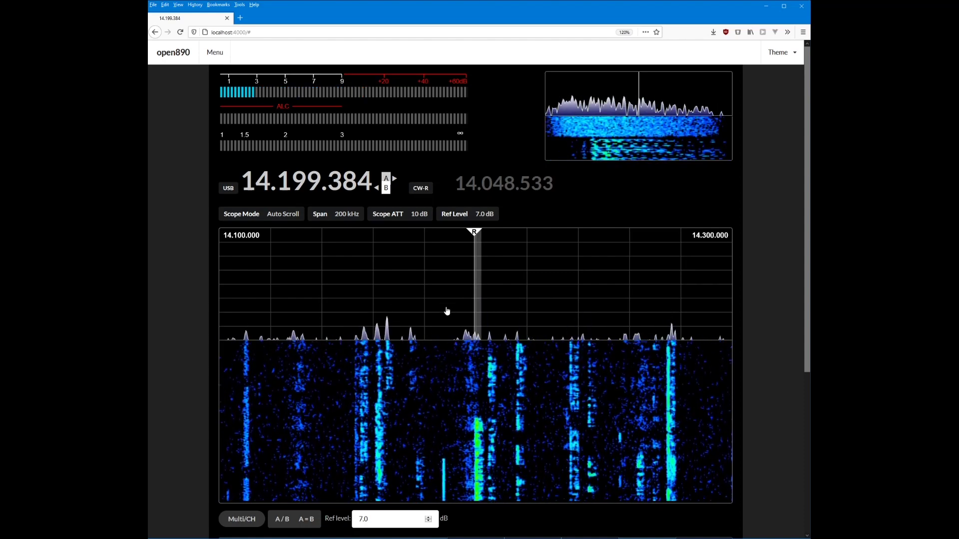
Scroll-tune VFO A down to 14.160.000 USB over the bandscope
scroll(405, 284, "down", 20)
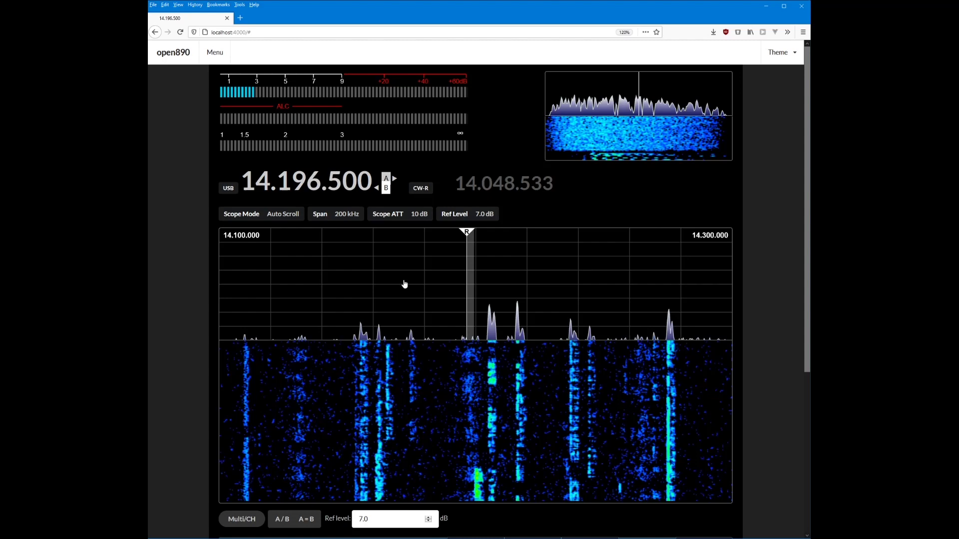
scroll(403, 285, "down", 20)
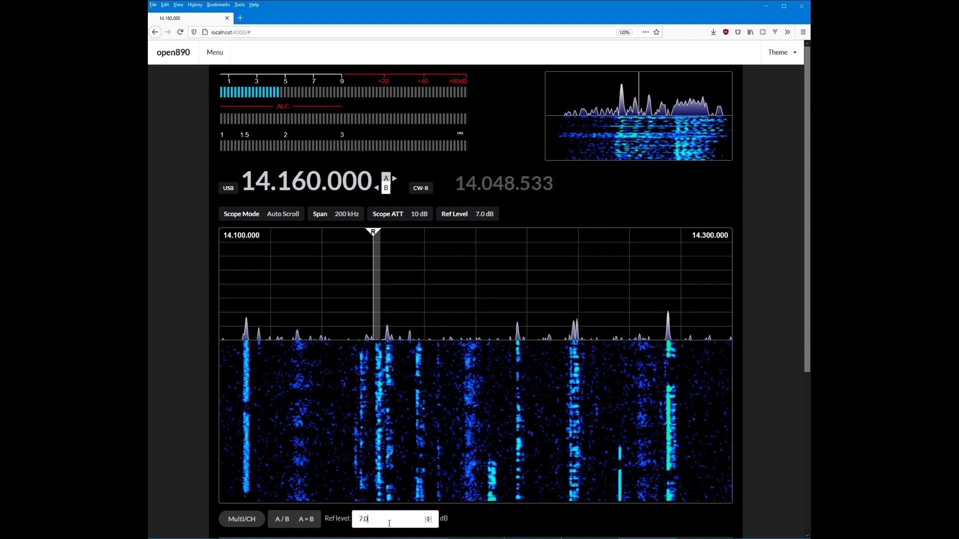
Scroll the Ref level field up from 7.0 to 8.5 dB
scroll(388, 525, "up", 3)
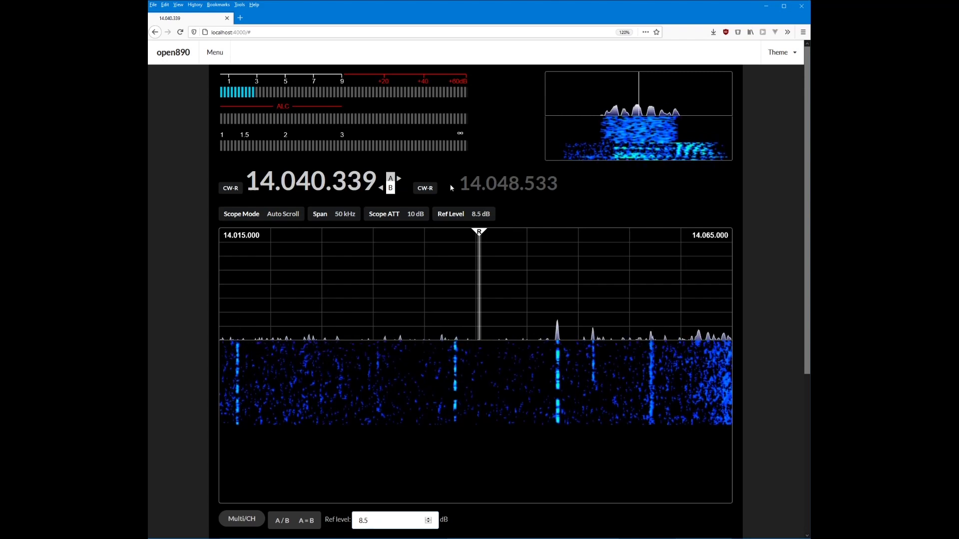
Set the bandscope span to 10 kHz and click-tune VFO A to 14.043.000 CW-R
scroll(181, 326, "down", 4)
scroll(180, 322, "down", 1)
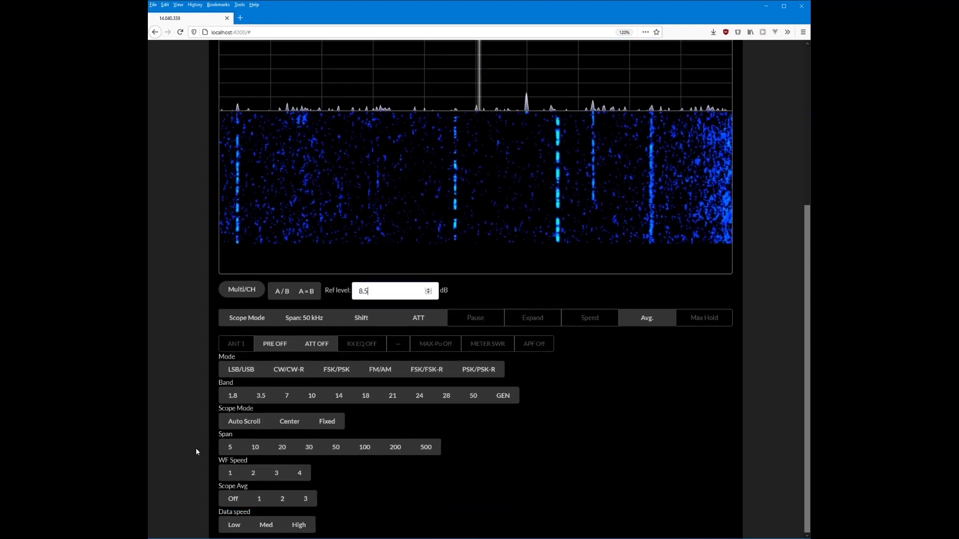
left_click(255, 447)
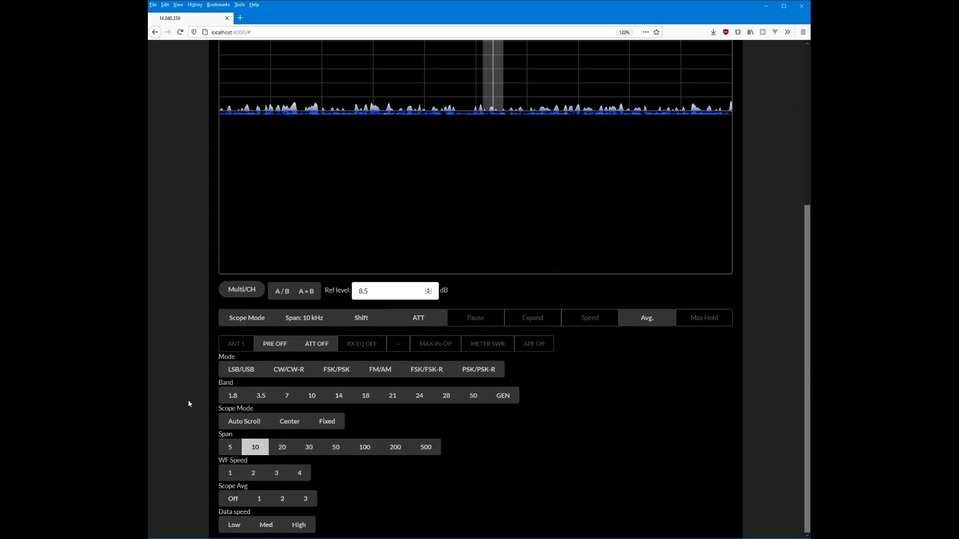
scroll(188, 399, "up", 5)
left_click(609, 304)
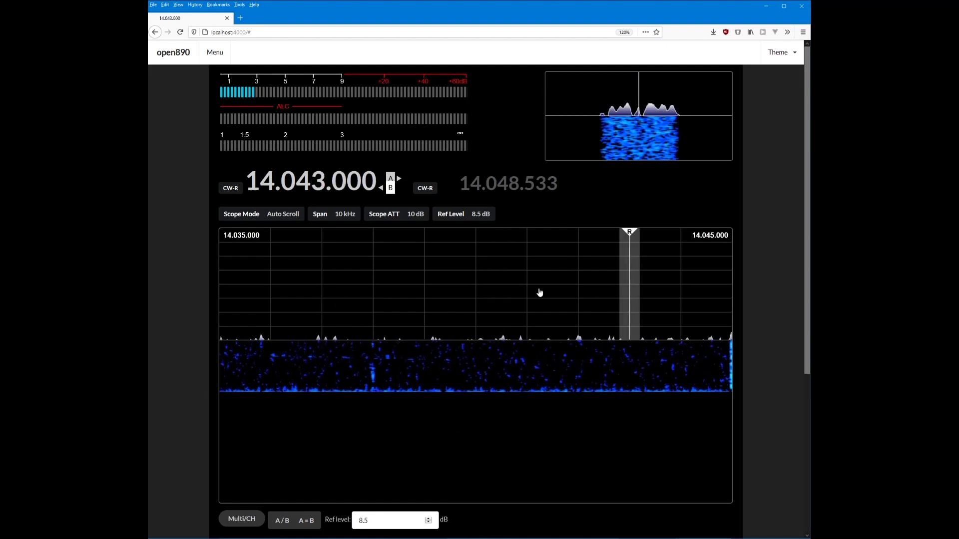
Tune up past 14.047.500 and 14.047.817, then click-tune onto the CW signal at 14.053.987
left_click(540, 293)
left_click_drag(593, 277, 623, 282)
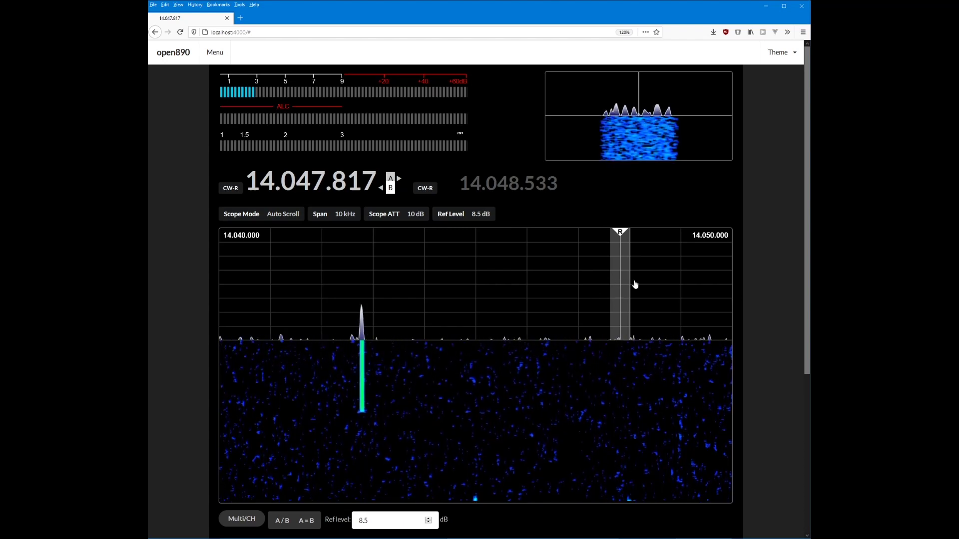
left_click_drag(619, 300, 631, 298)
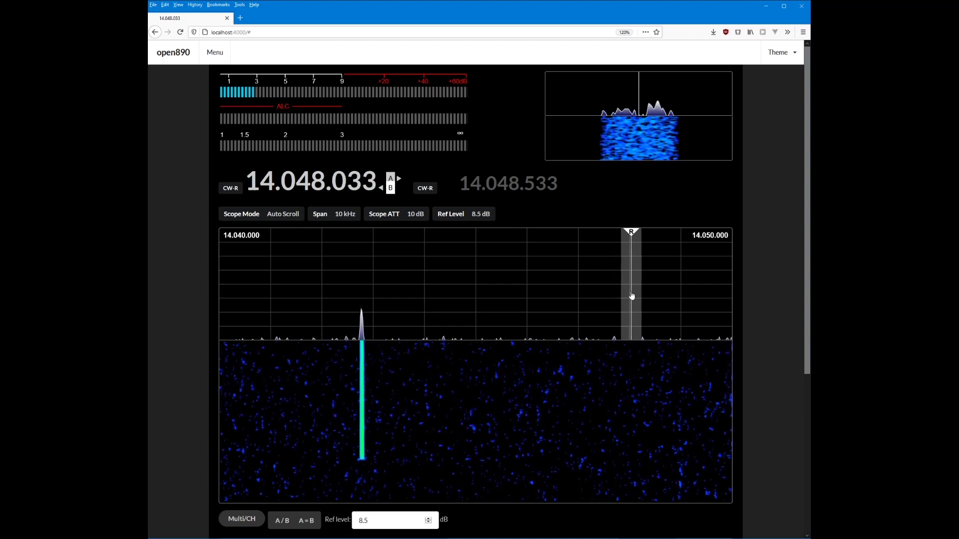
scroll(632, 297, "up", 4)
scroll(629, 296, "up", 7)
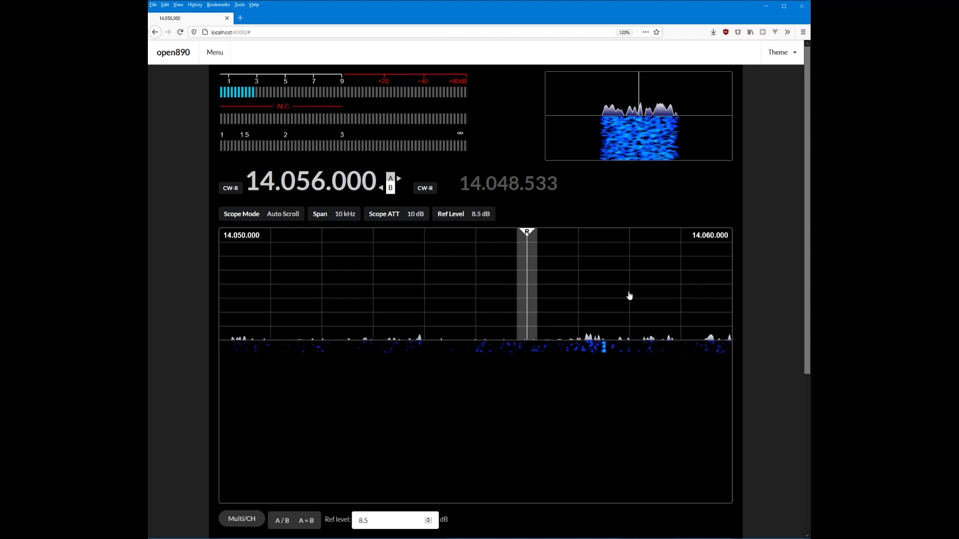
left_click(607, 349)
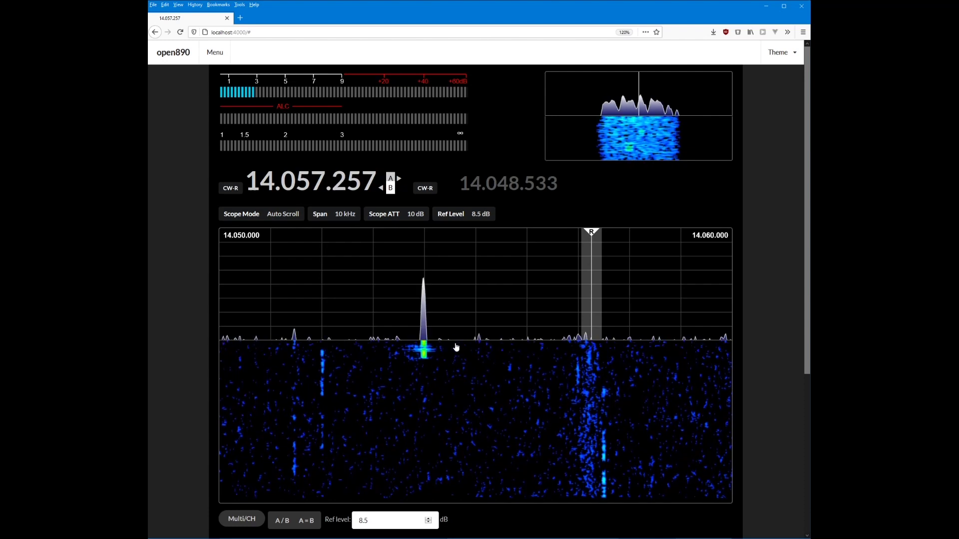
left_click(420, 368)
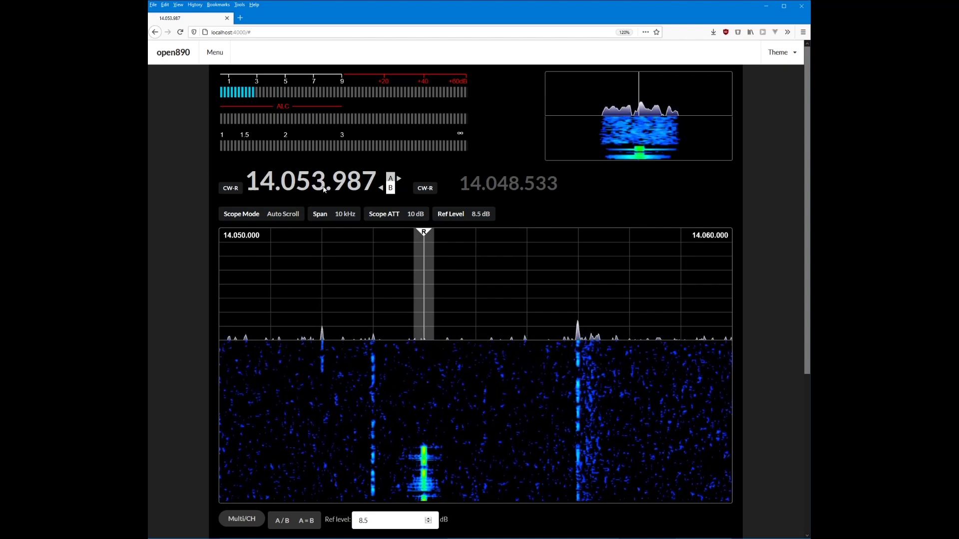
Apply the Elecraft display theme from the Theme list
left_click(792, 50)
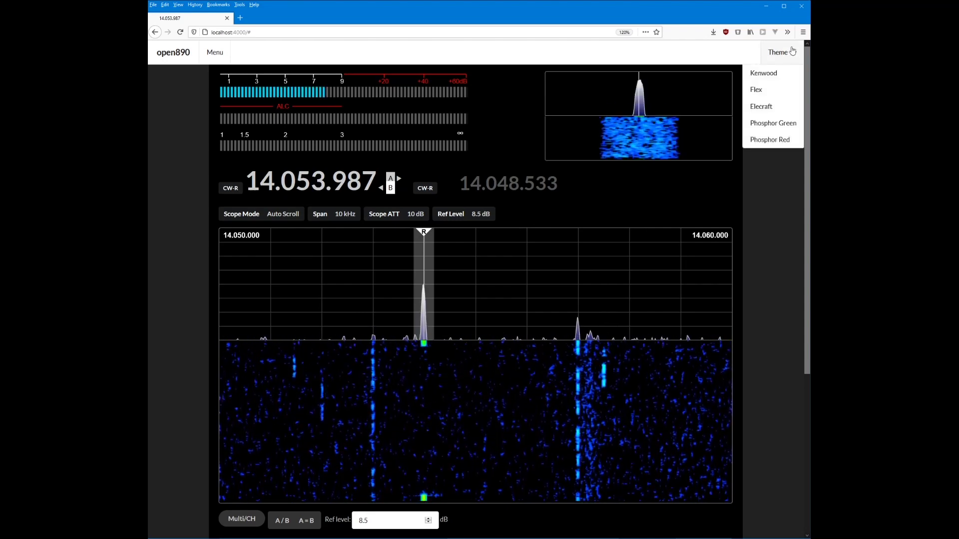
left_click(792, 51)
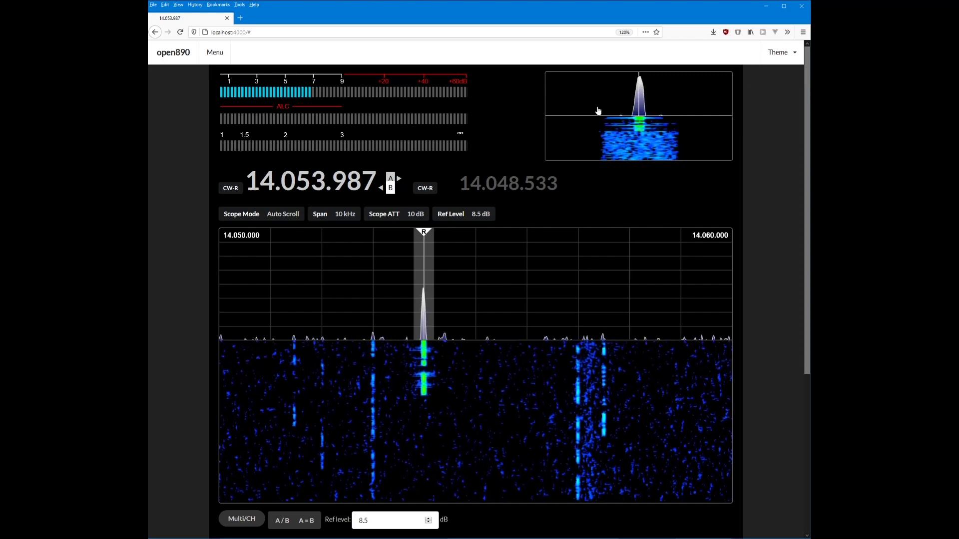
left_click(785, 54)
left_click(767, 192)
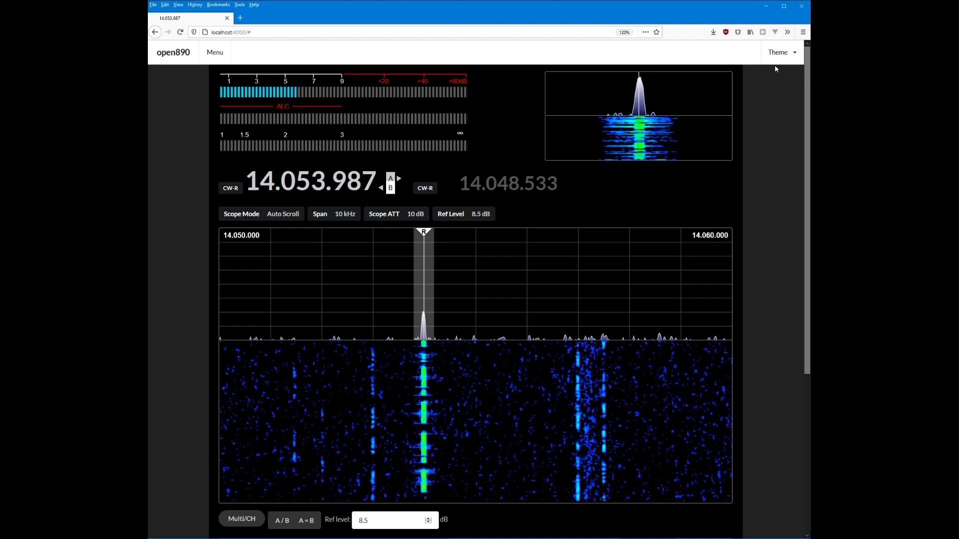
left_click(787, 53)
left_click(778, 111)
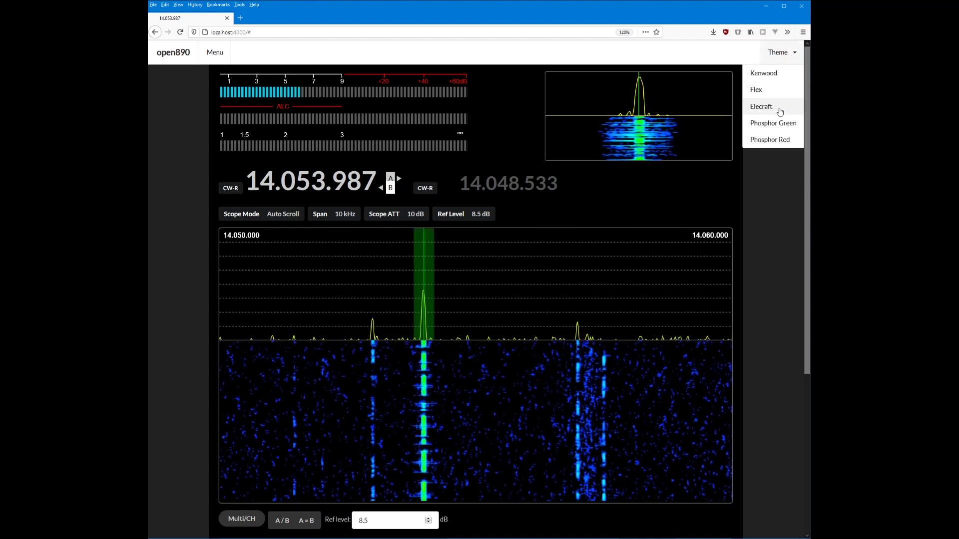
left_click(784, 53)
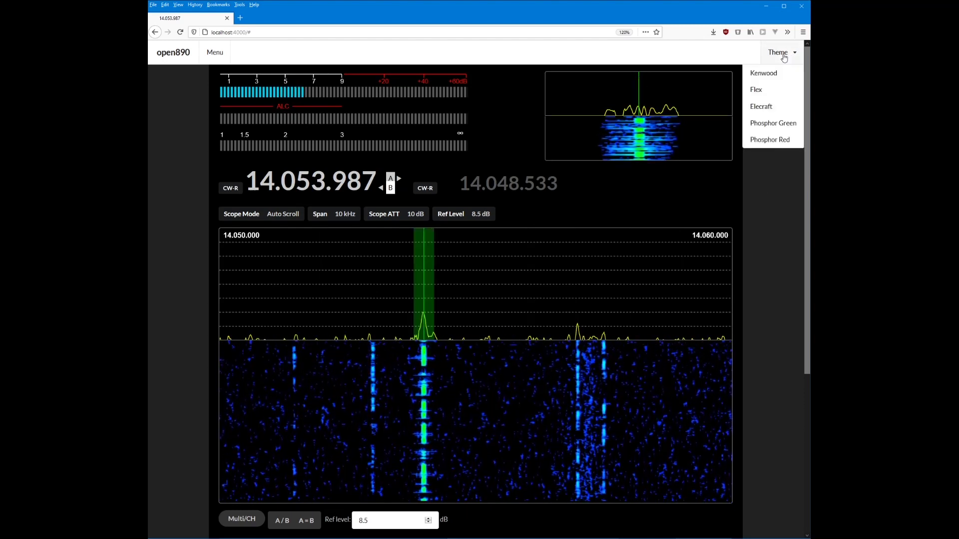
left_click(775, 108)
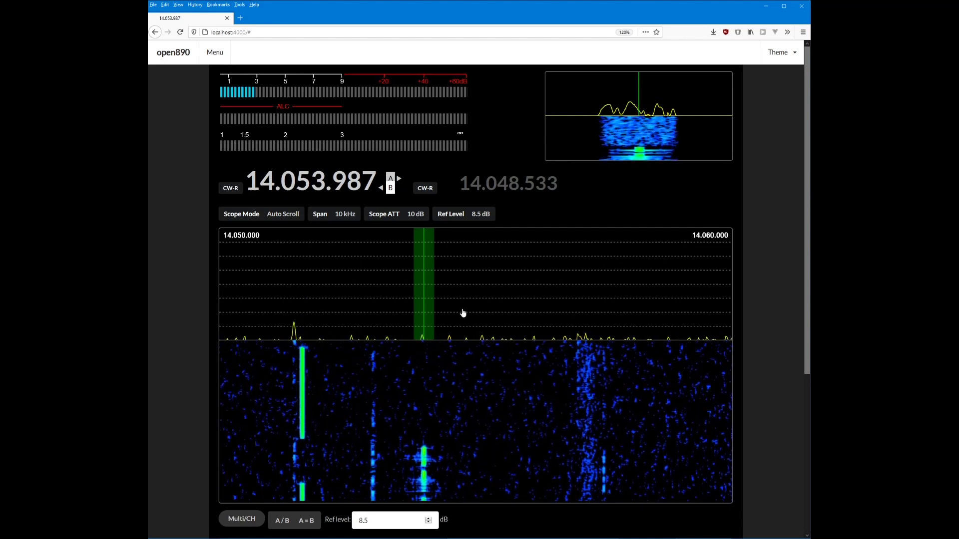
Switch to Phosphor Green, set Ref level to 10 dB, then return to the Kenwood theme
left_click(780, 54)
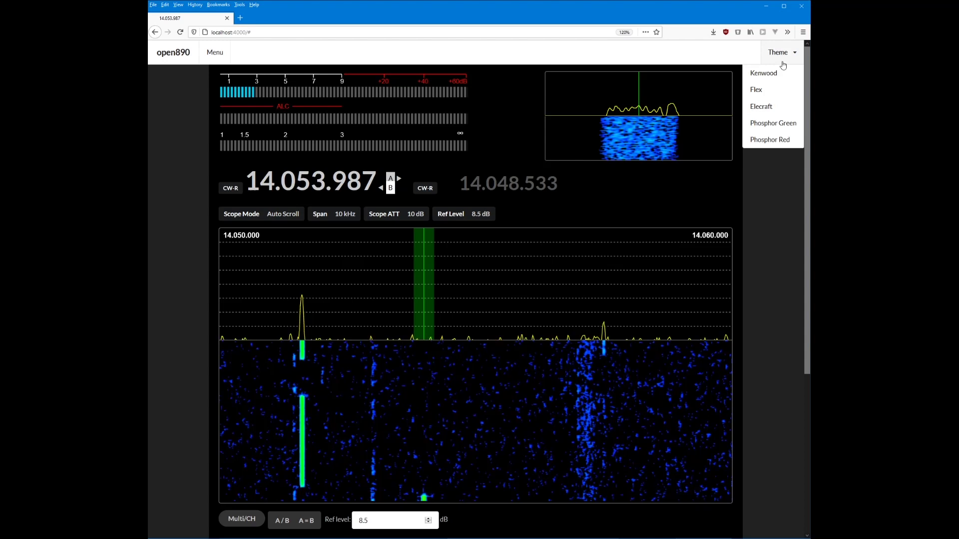
left_click(780, 124)
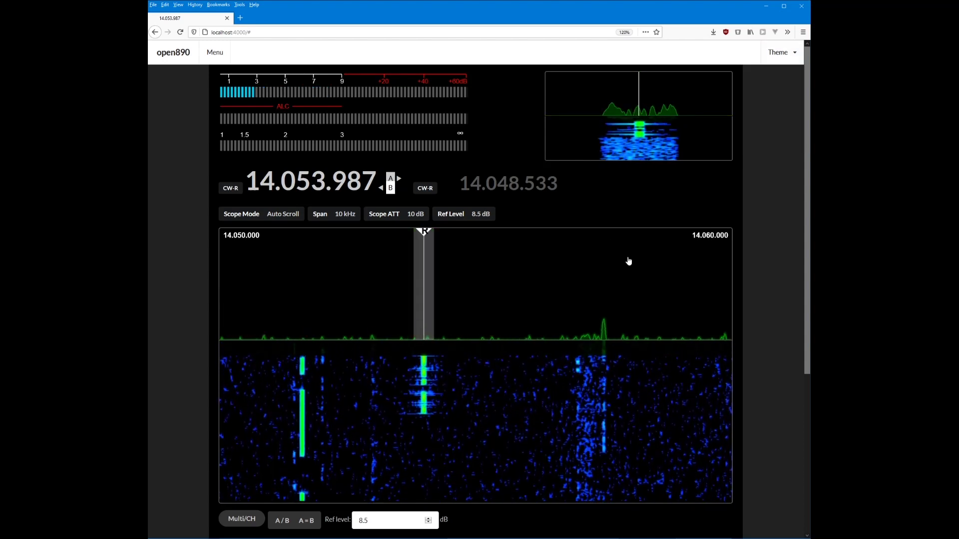
triple_click(395, 523)
type("10")
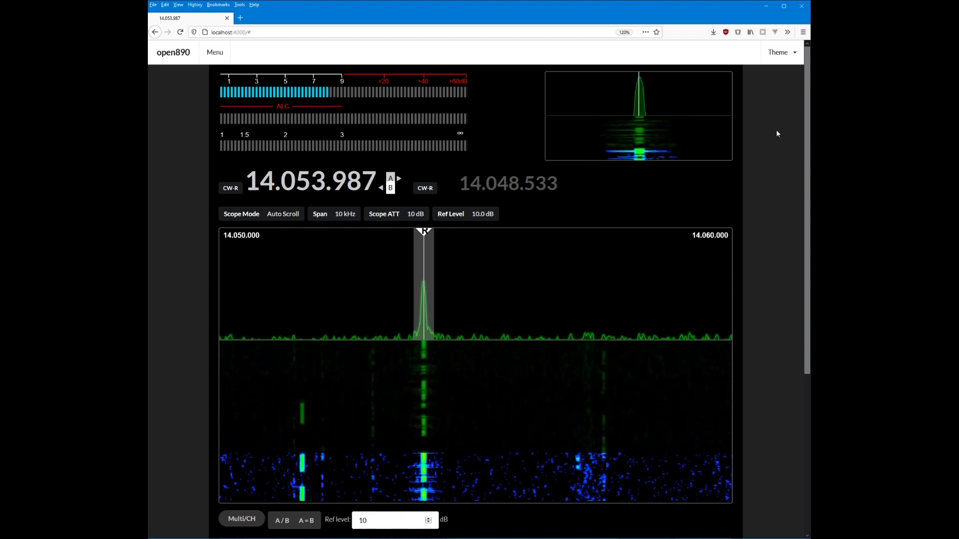
left_click(789, 52)
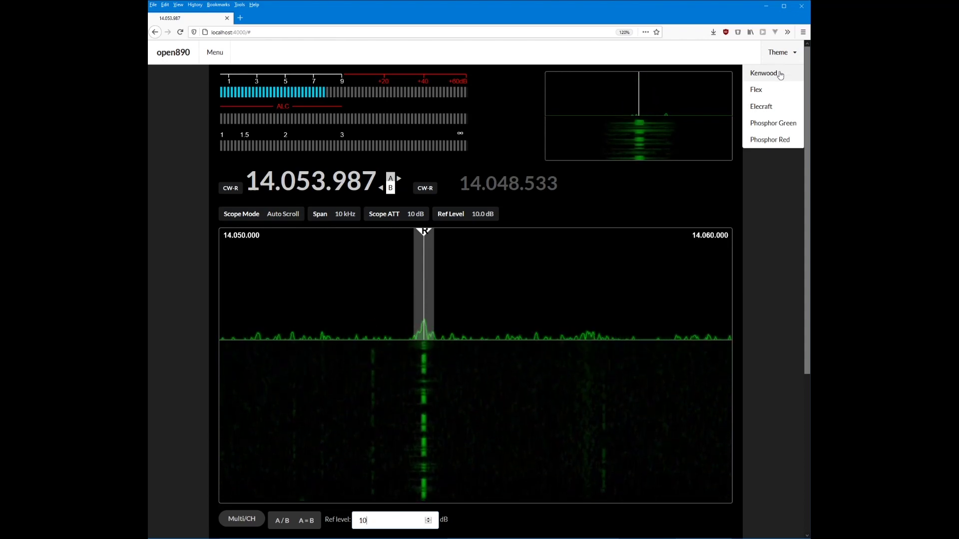
left_click(780, 74)
Dismiss the Theme dropdown so the Kenwood-themed 14.053.987 CW-R display stays showing
left_click(766, 215)
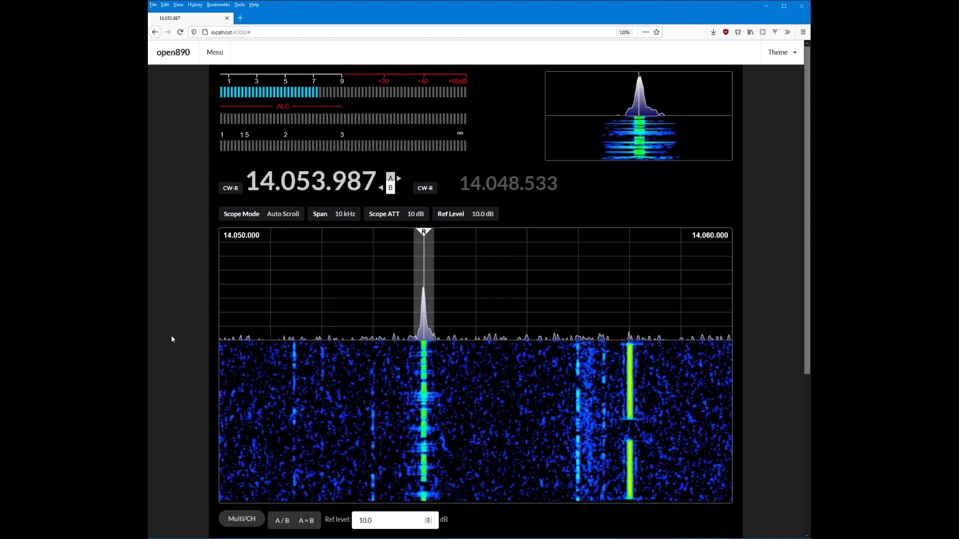
key("m")
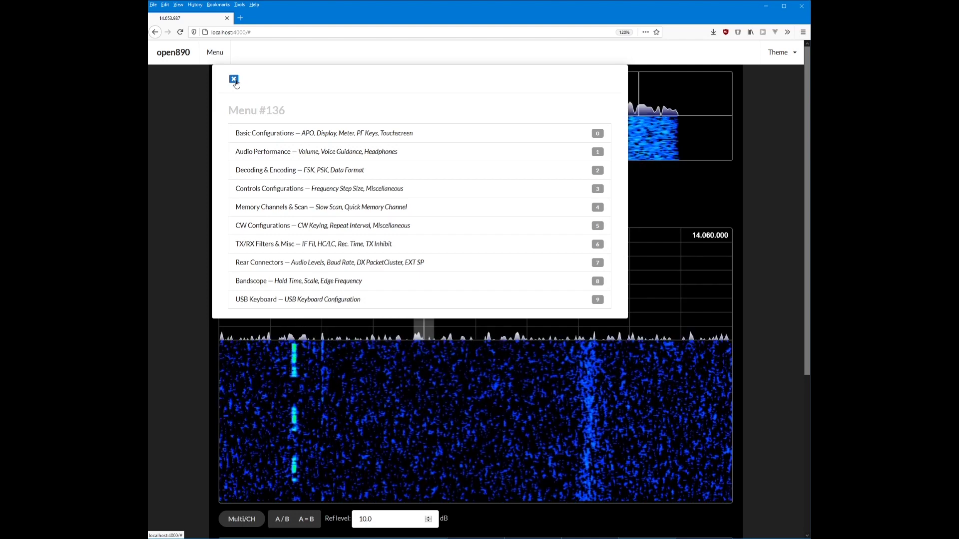
left_click(234, 79)
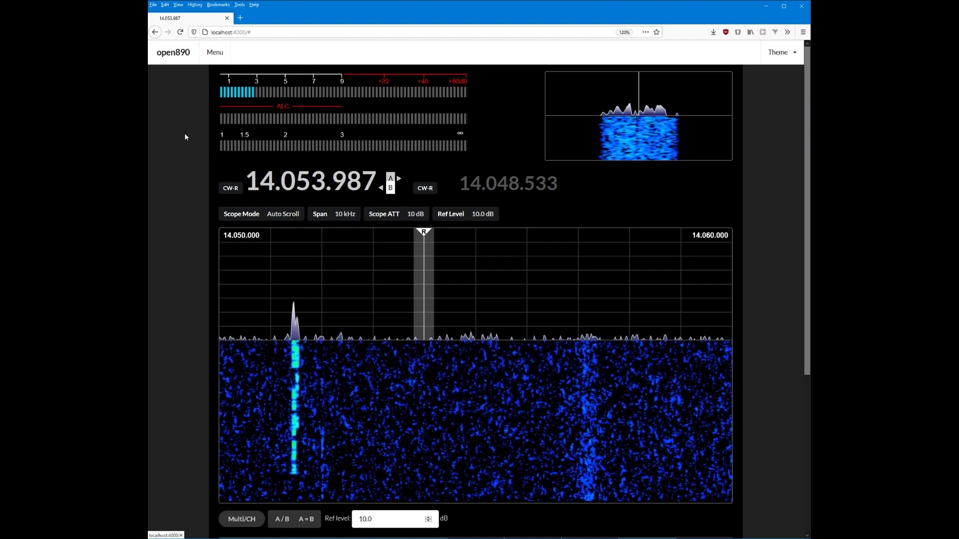
scroll(193, 167, "down", 5)
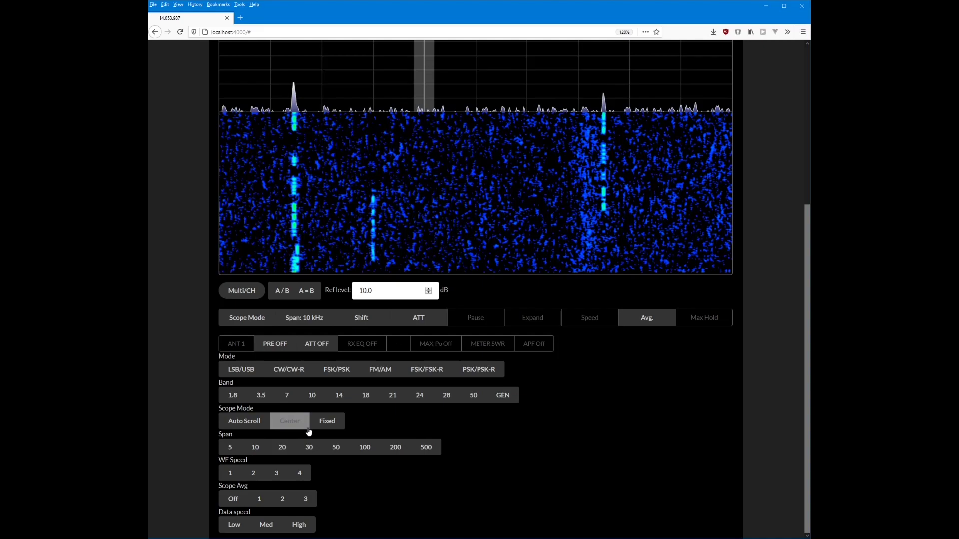
scroll(199, 445, "up", 5)
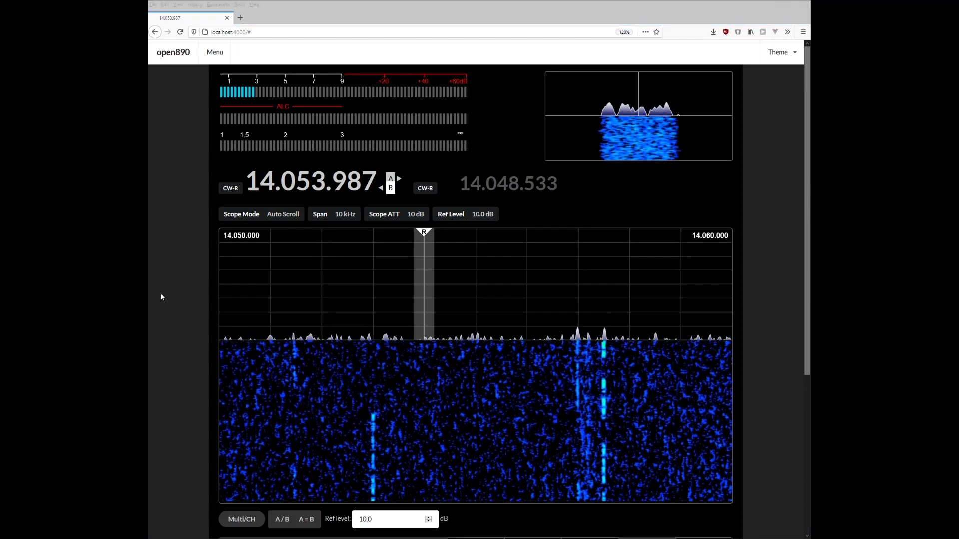
left_click(165, 289)
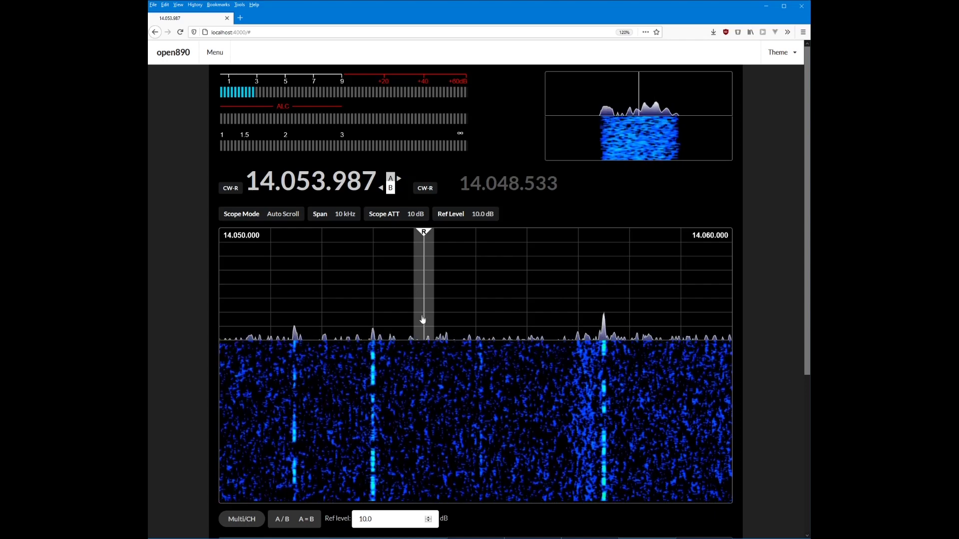
Drag the passband marker left to retune VFO A to 14.053.014 CW-R
left_click_drag(423, 319, 375, 328)
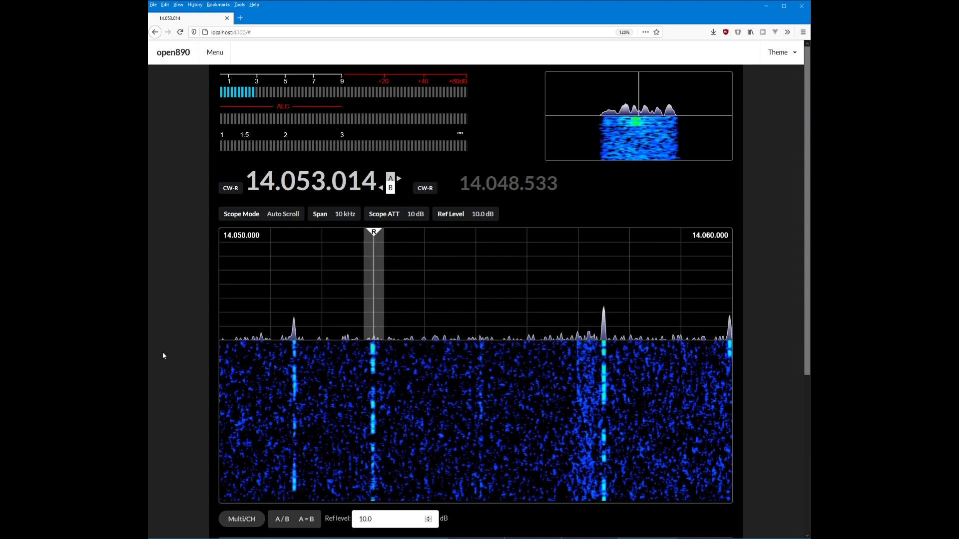